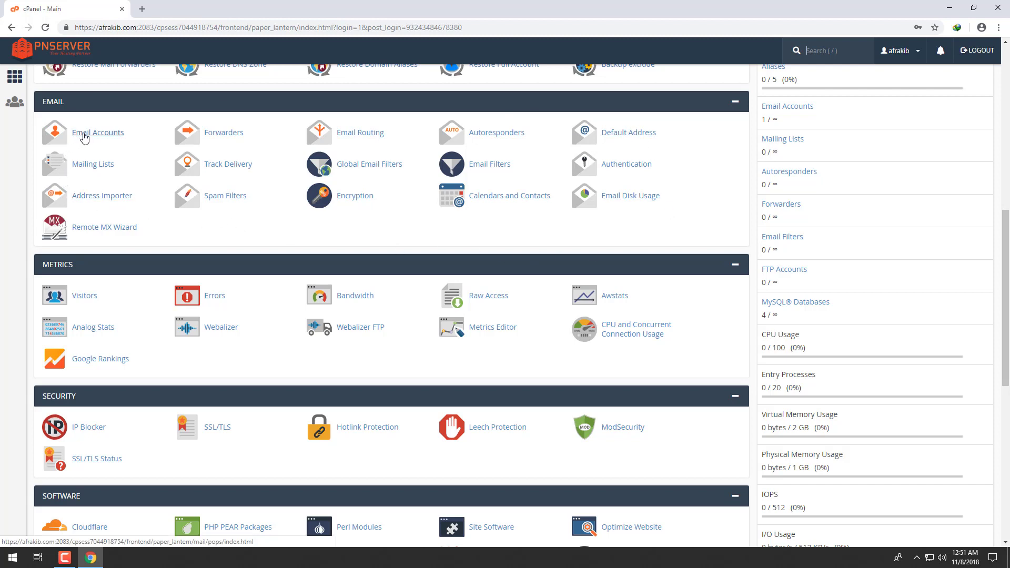
- Open Email Accounts from the Email section of the cPanel home page
scroll(173, 246, up, 1)
scroll(140, 252, up, 3)
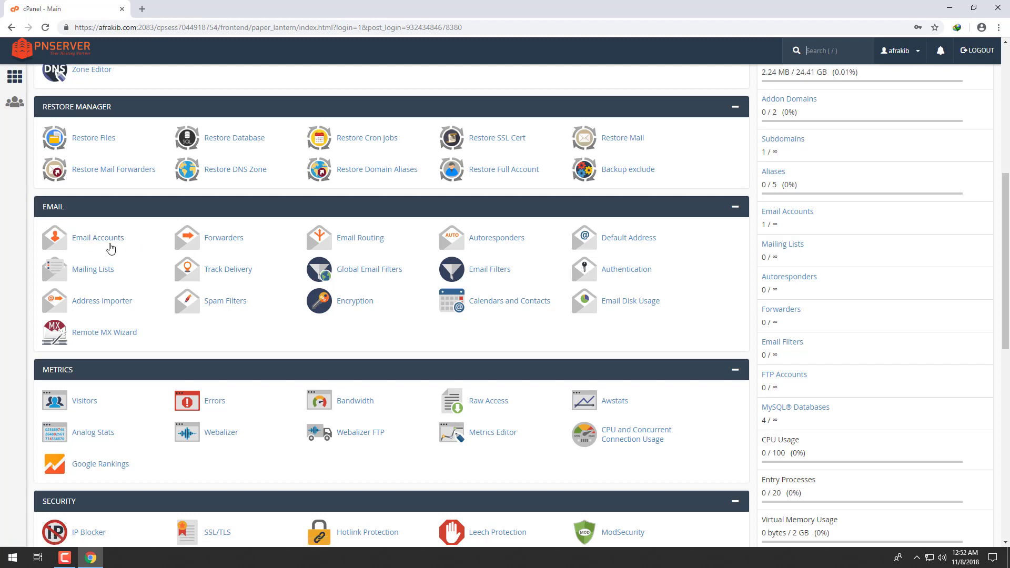
click(104, 242)
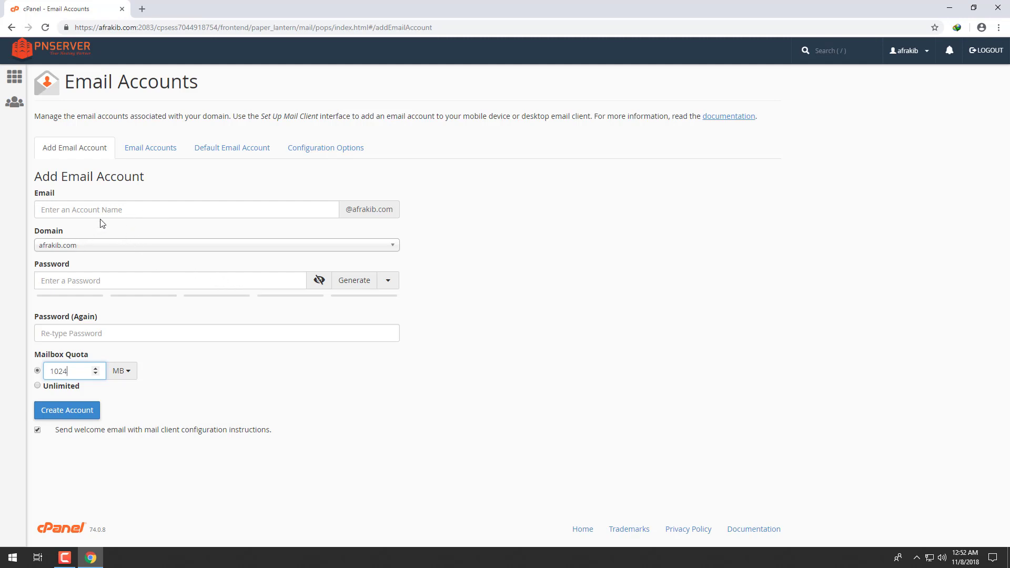
click(154, 206)
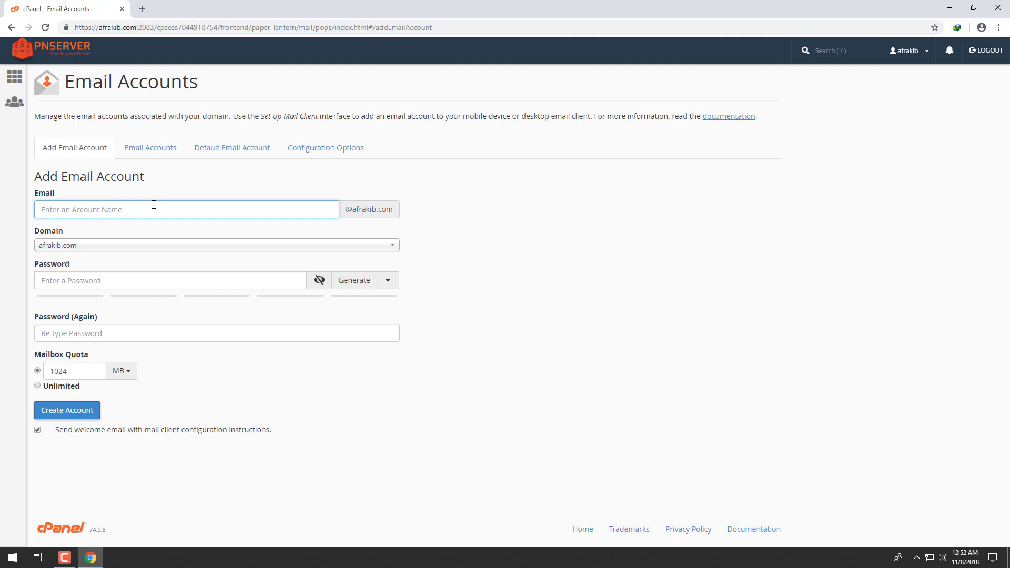
click(179, 246)
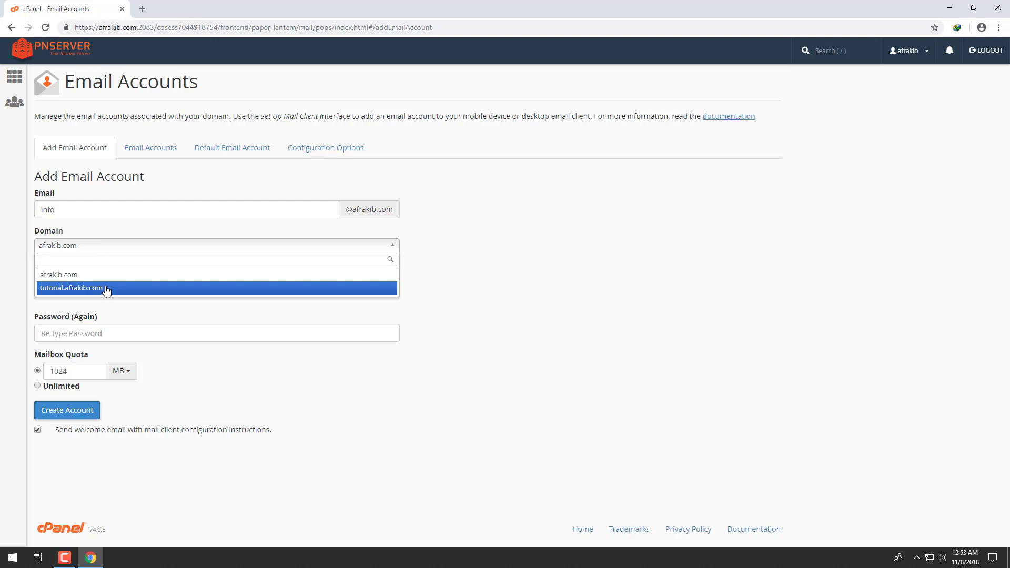
click(134, 290)
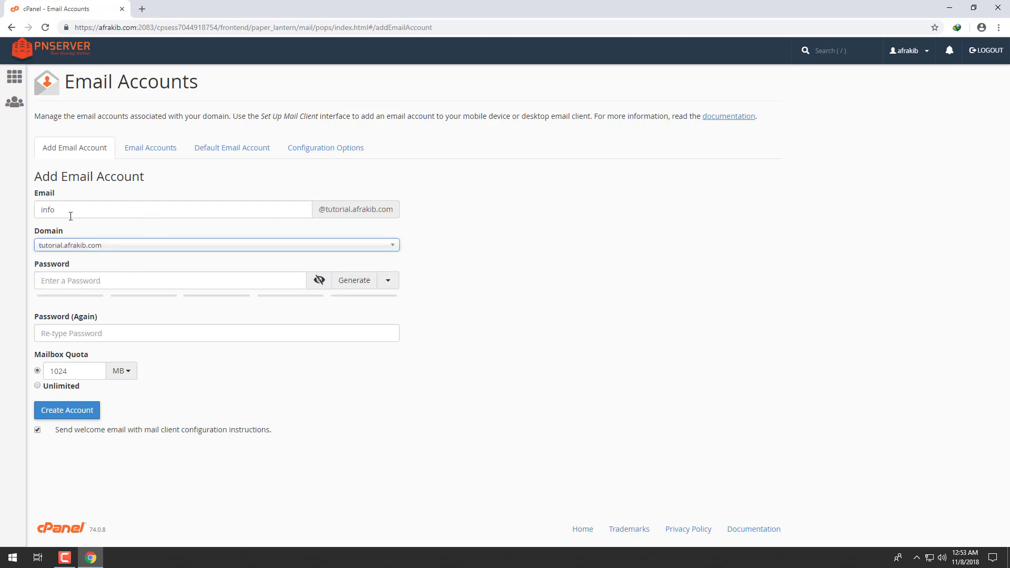
click(124, 250)
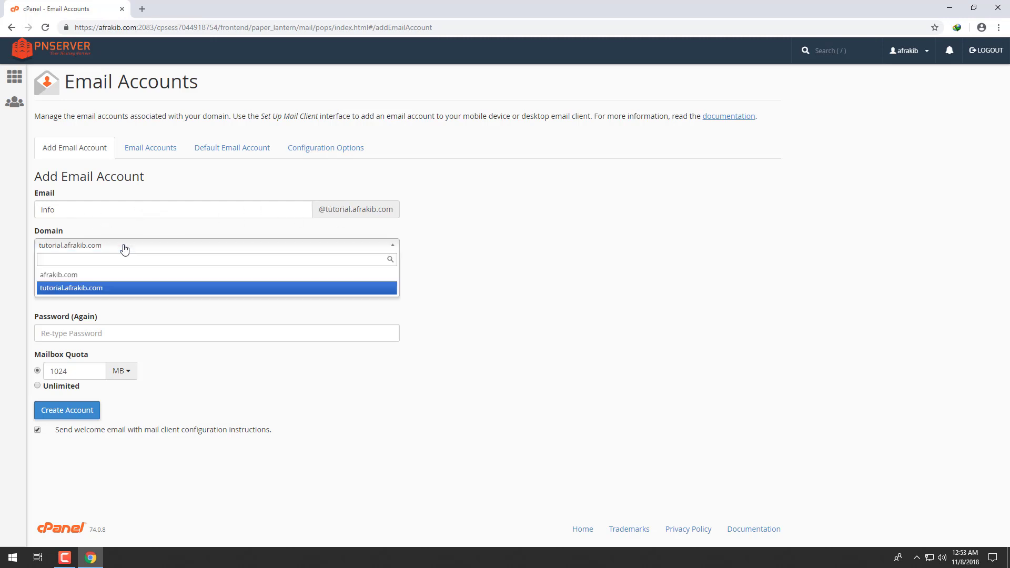
click(89, 278)
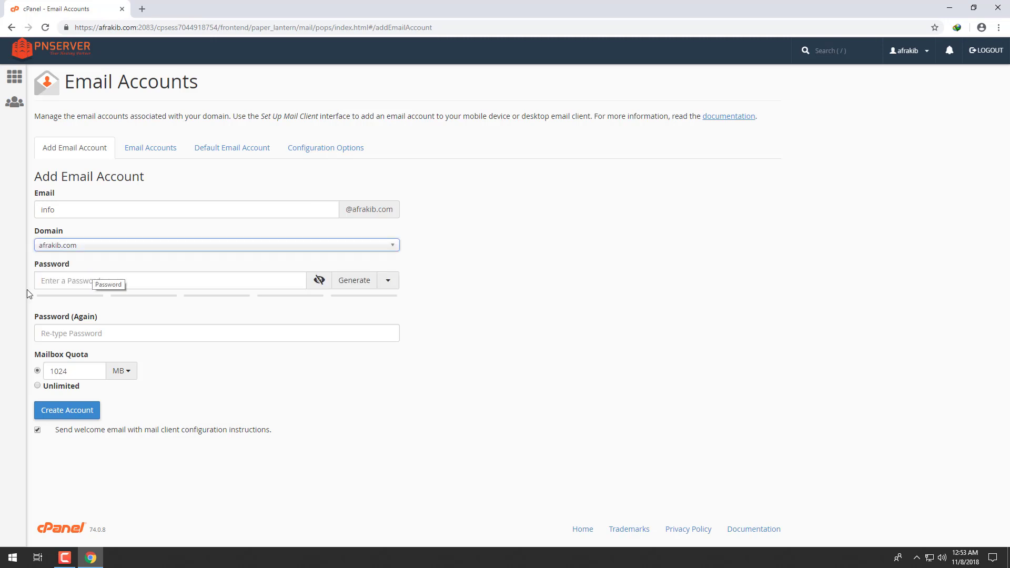
click(78, 282)
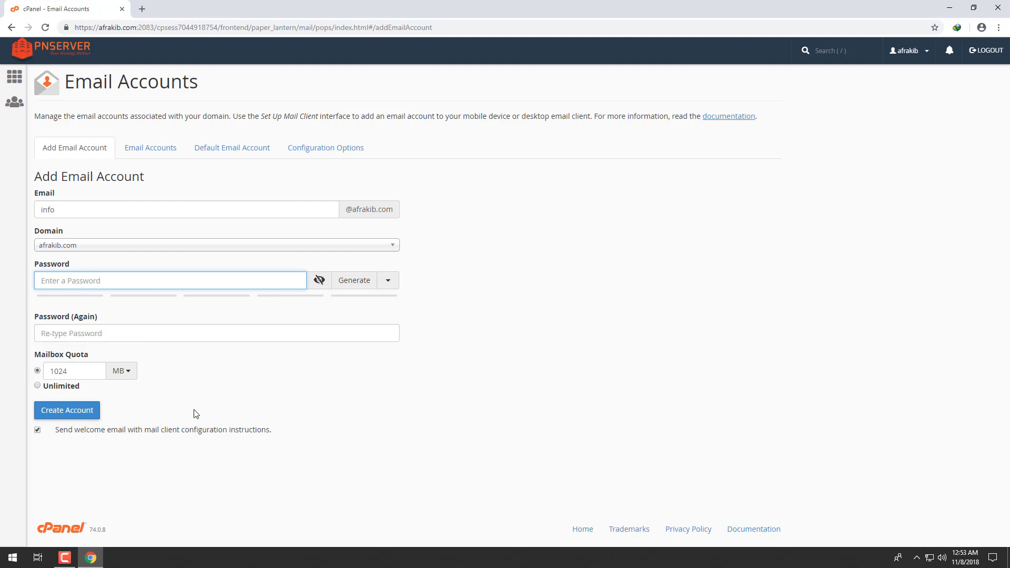
- Generate a strong random password and paste it into the confirmation field
click(353, 283)
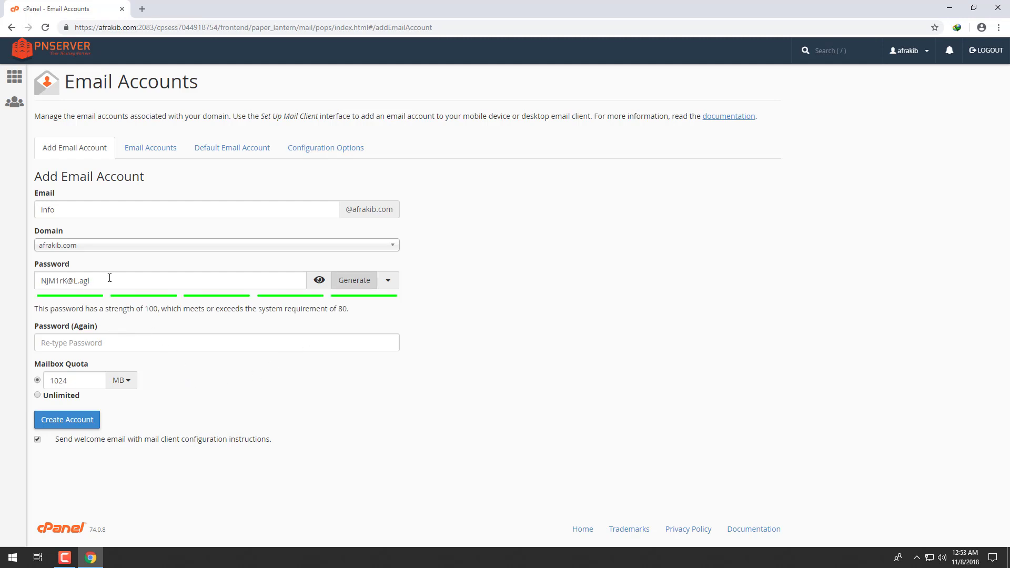
drag(109, 280, 17, 279)
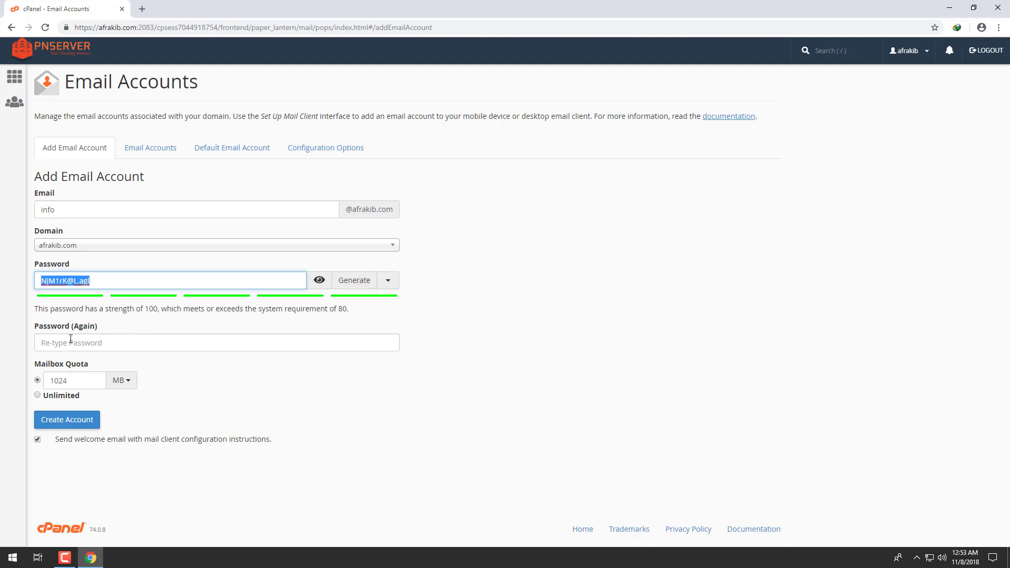
click(103, 339)
key(ctrl+v)
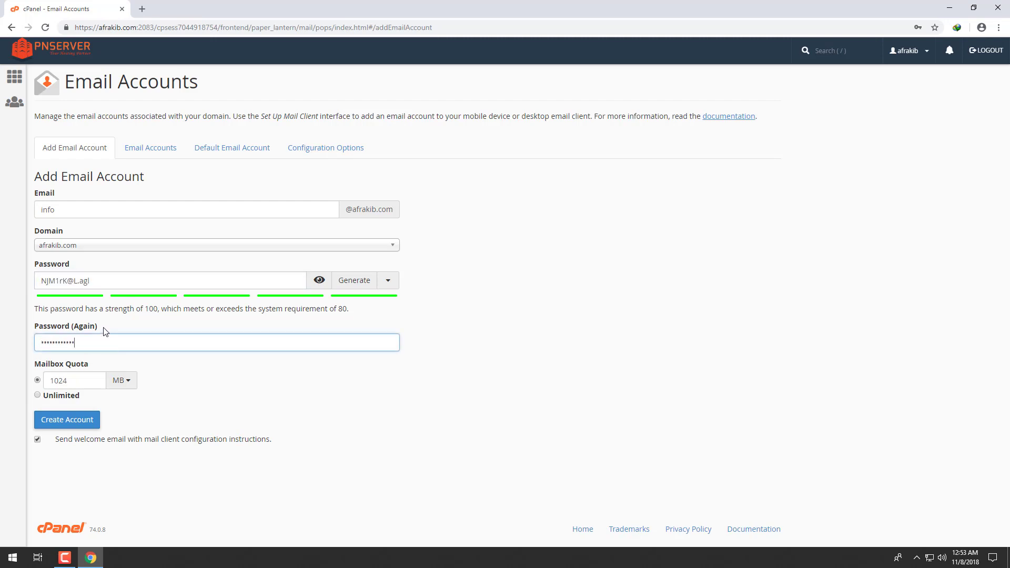
click(178, 365)
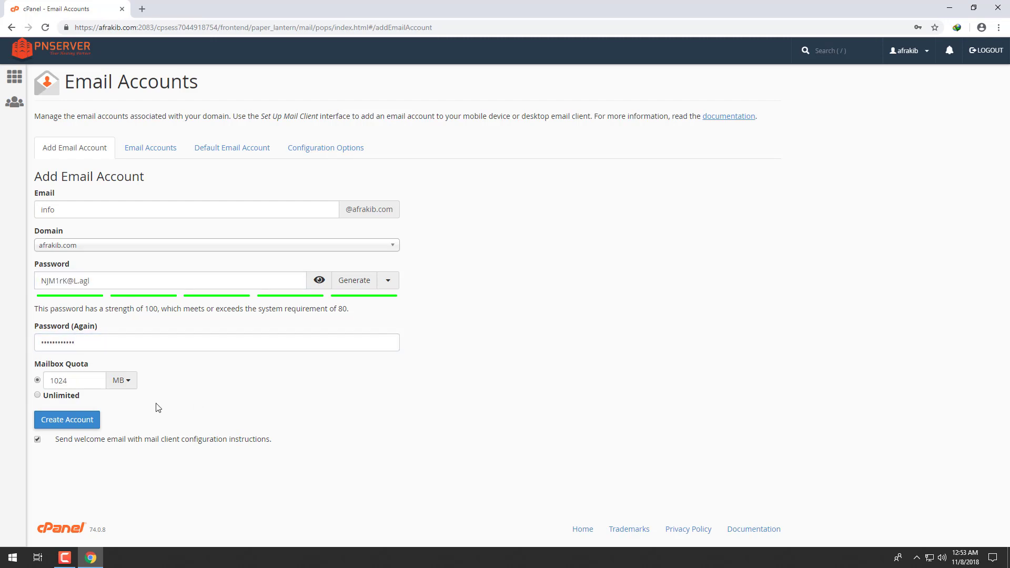
drag(74, 379, 49, 380)
click(65, 382)
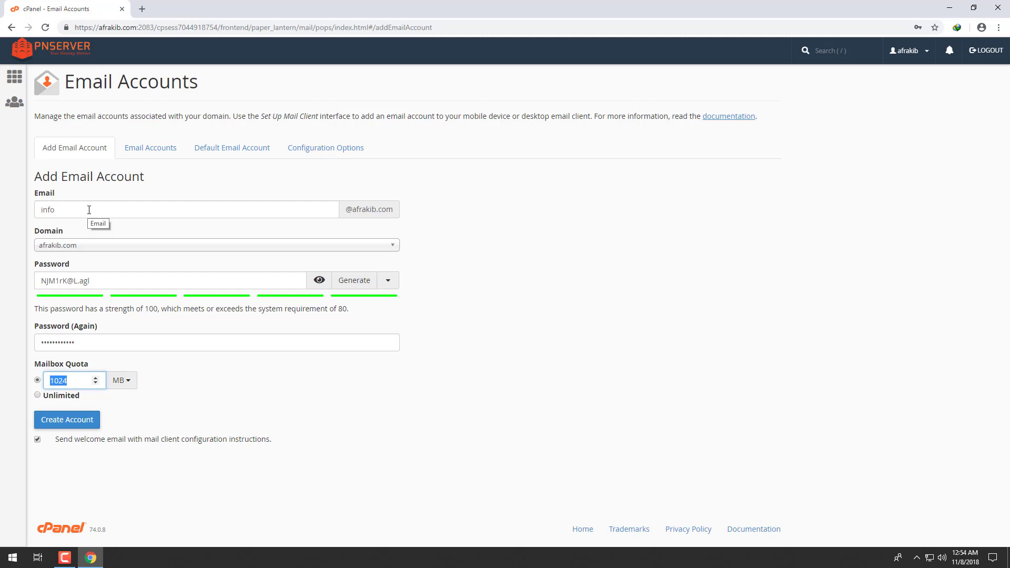
- Replace the 1024 quota with a fixed 100 MB mailbox quota
click(38, 396)
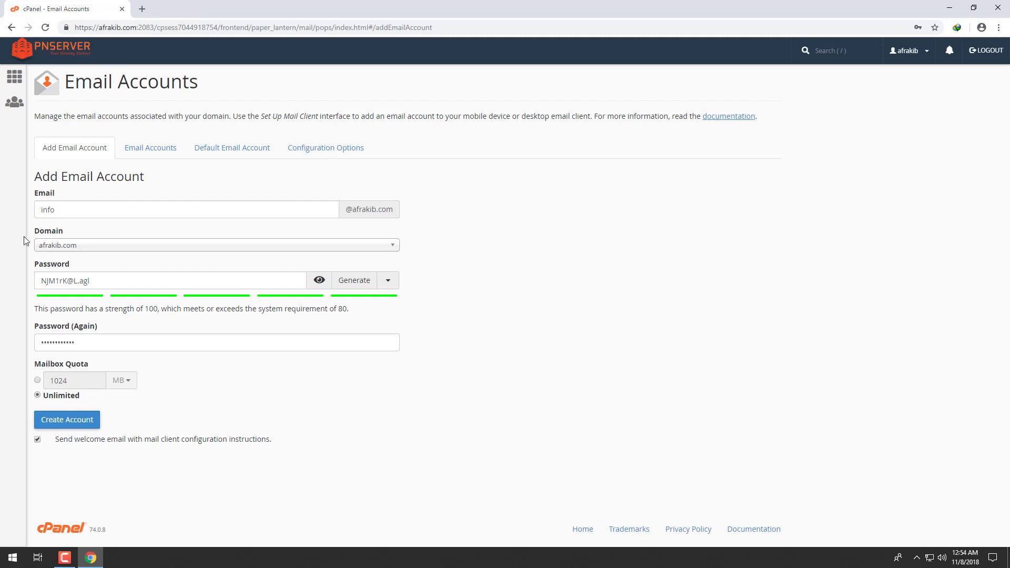
click(37, 380)
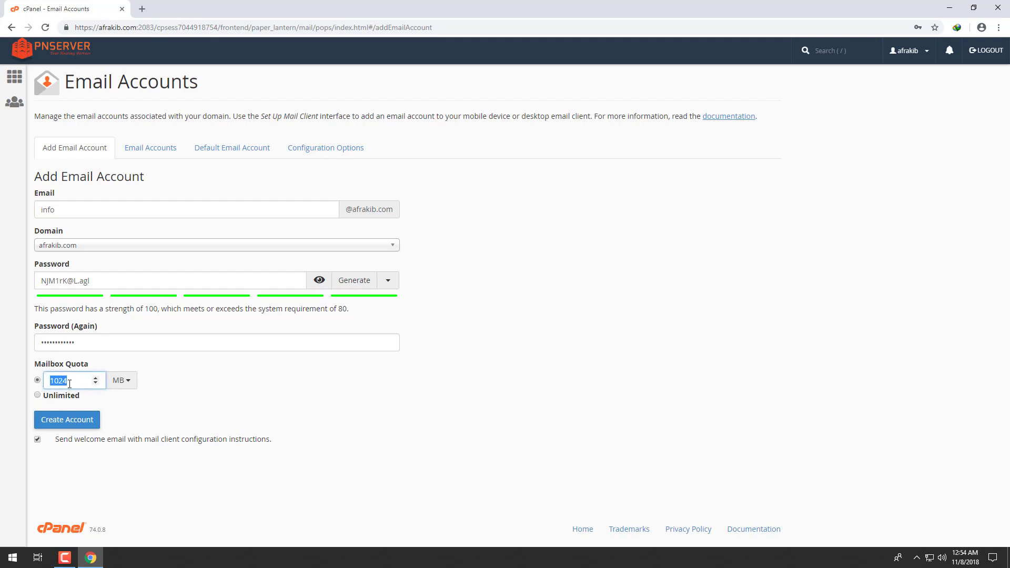
click(73, 381)
drag(78, 380, 49, 381)
text(100)
click(125, 380)
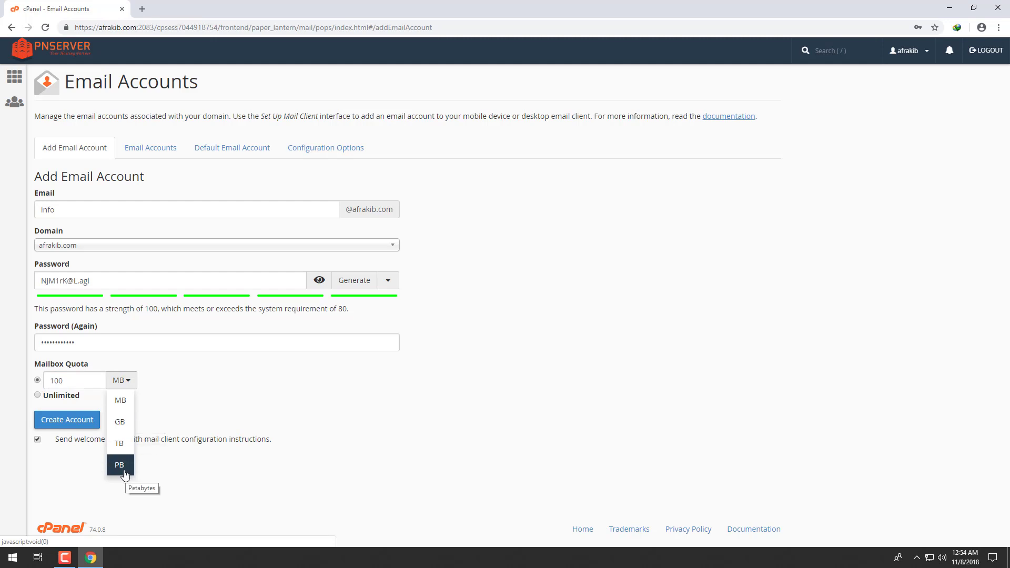
click(125, 402)
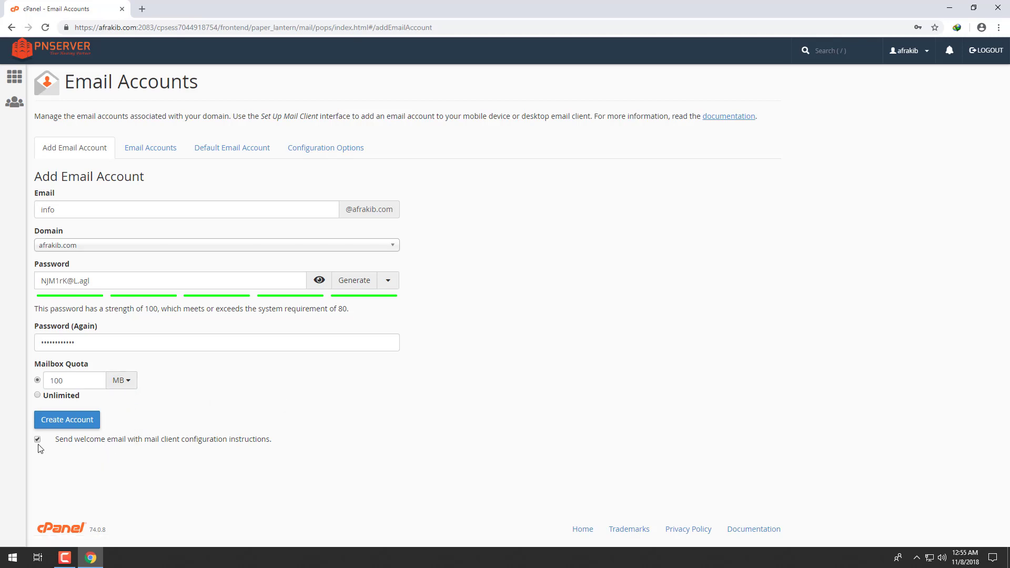
- Create the info account and view it in the Email Accounts list
click(62, 422)
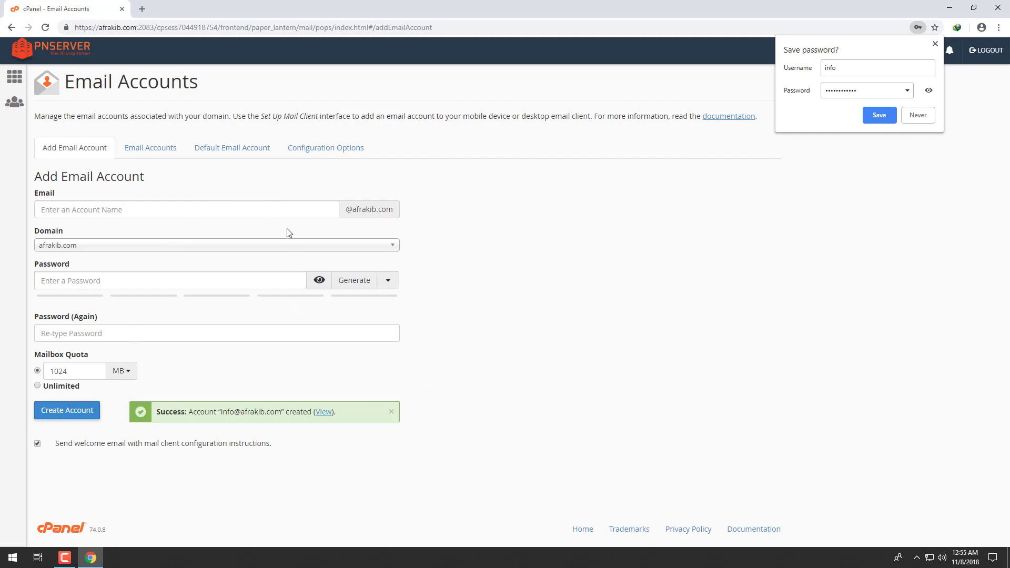
click(148, 151)
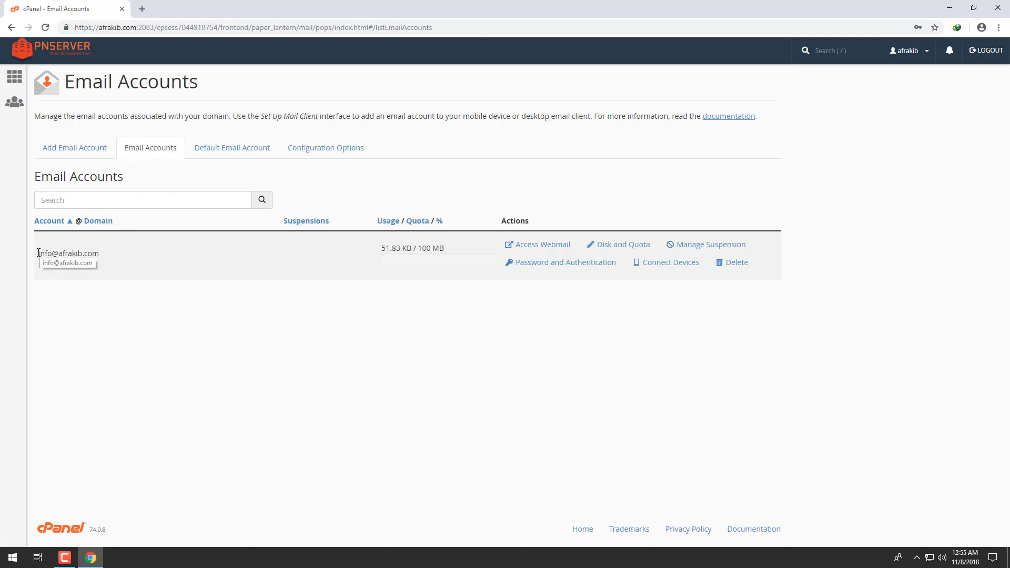
drag(40, 254, 115, 256)
drag(267, 253, 225, 256)
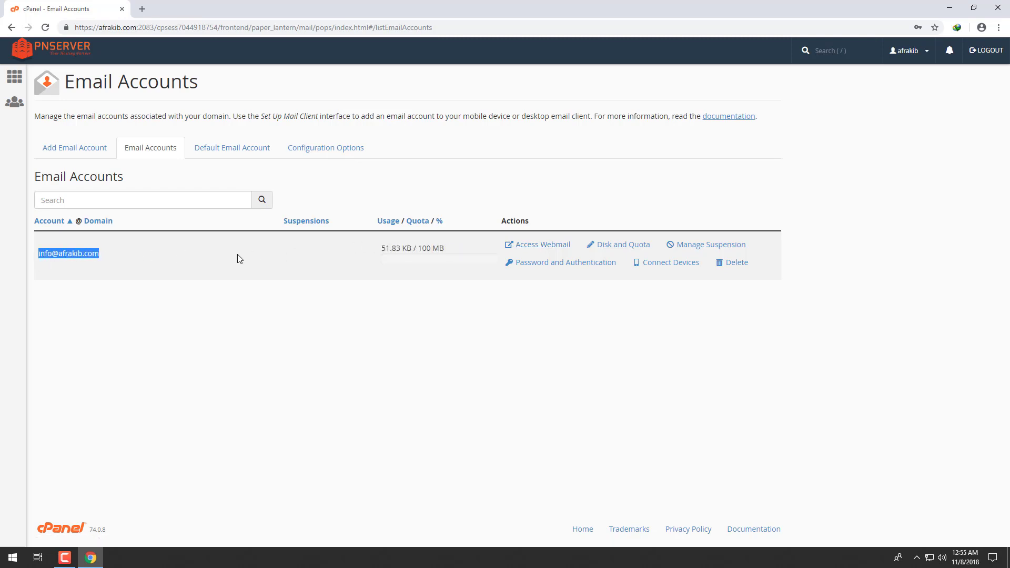
click(234, 254)
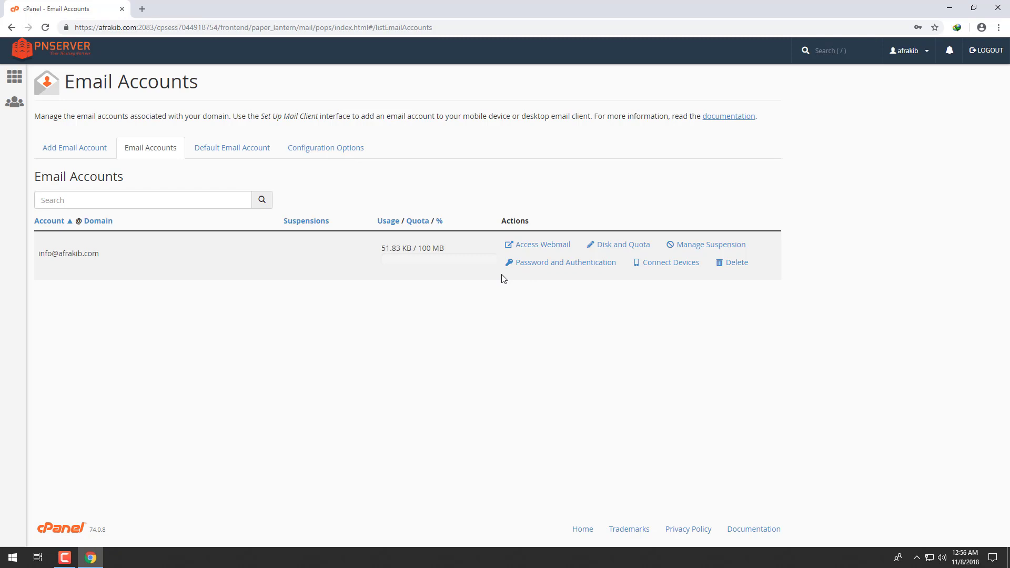
- Open webmail from the info account's row in the Email Accounts list
click(537, 247)
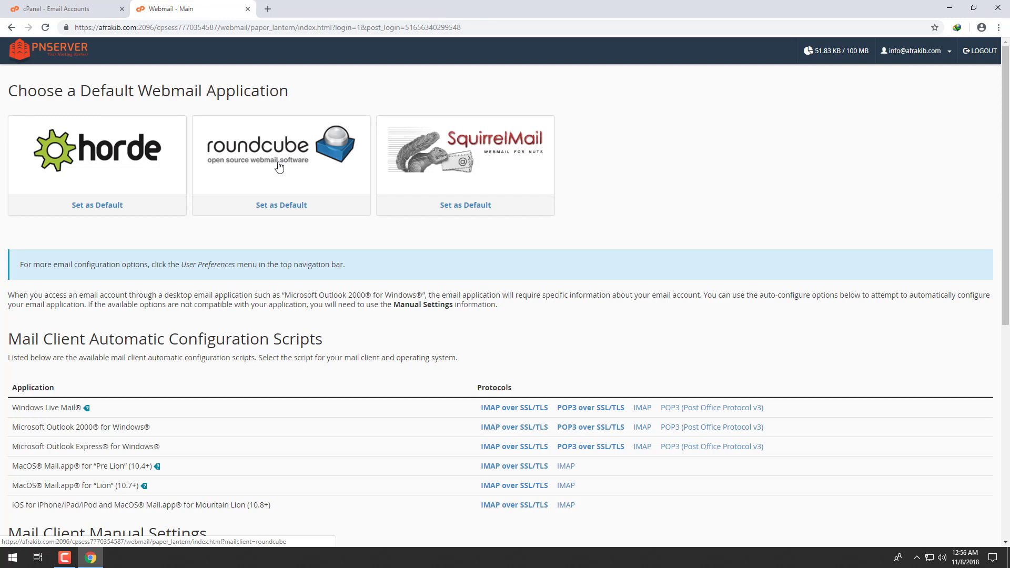
- Set Roundcube as the default webmail app and open the inbox in it
click(276, 208)
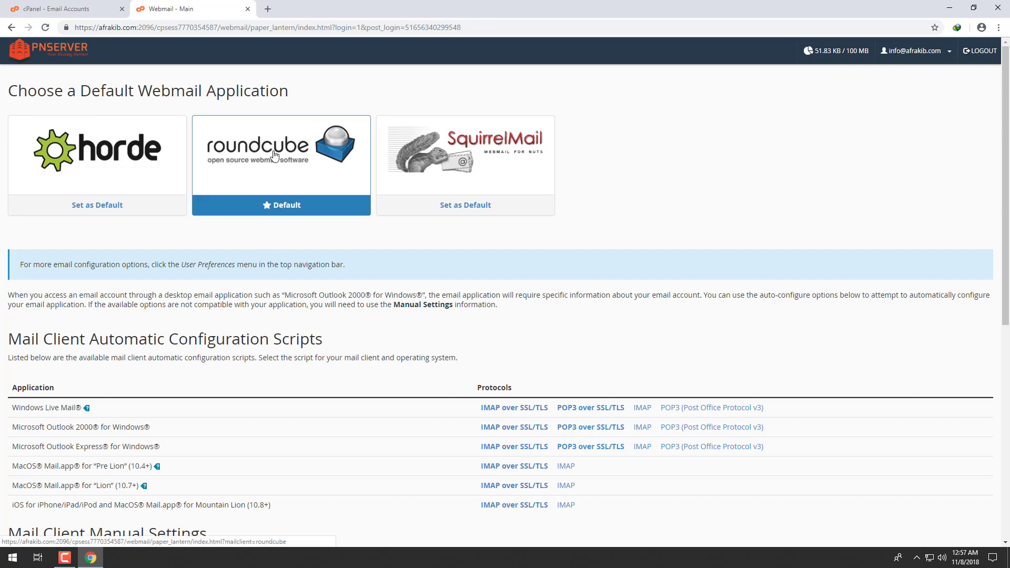
click(274, 155)
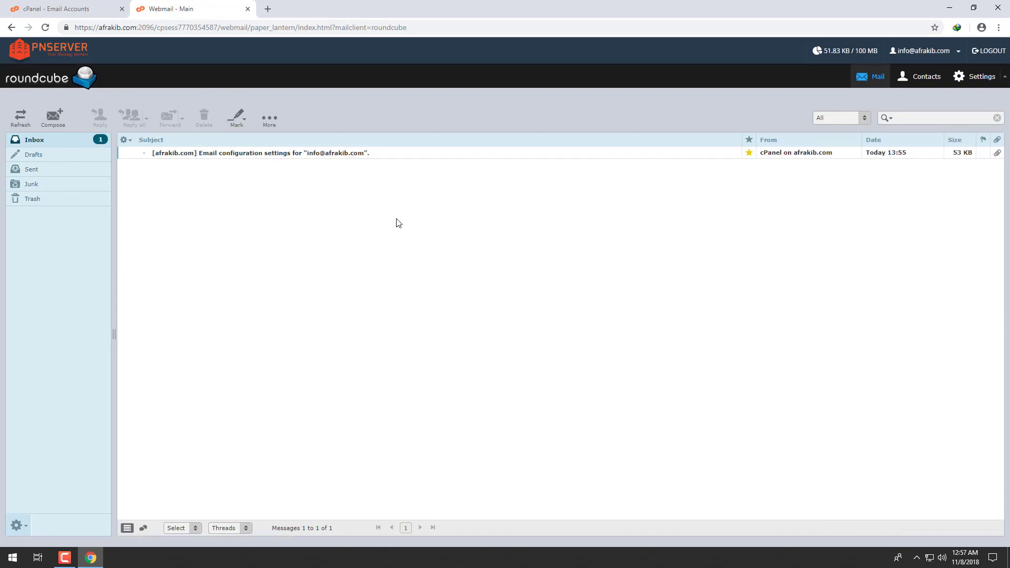
- Log out of webmail and load afrakib.com:2096 in the browser
click(990, 58)
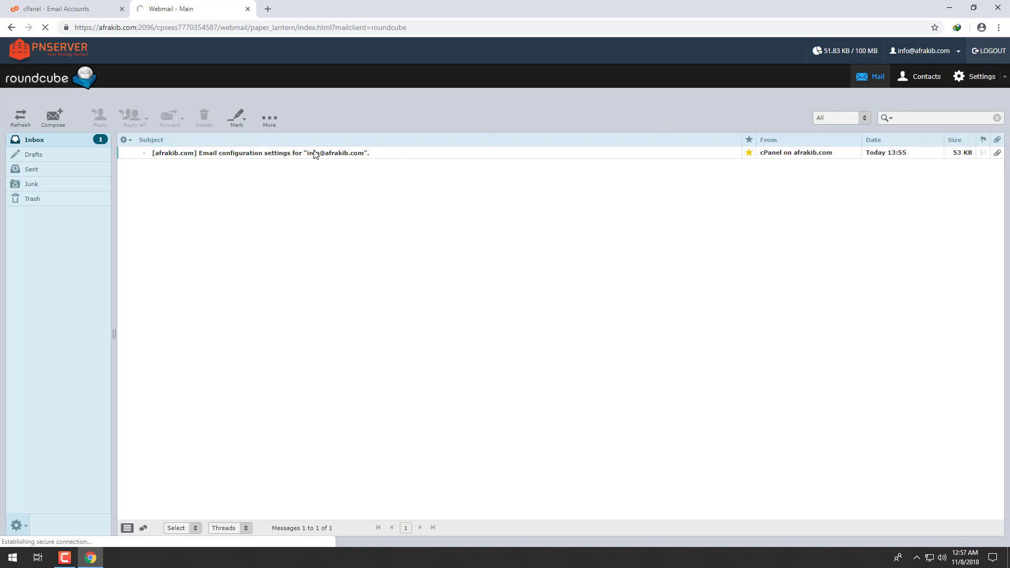
click(196, 29)
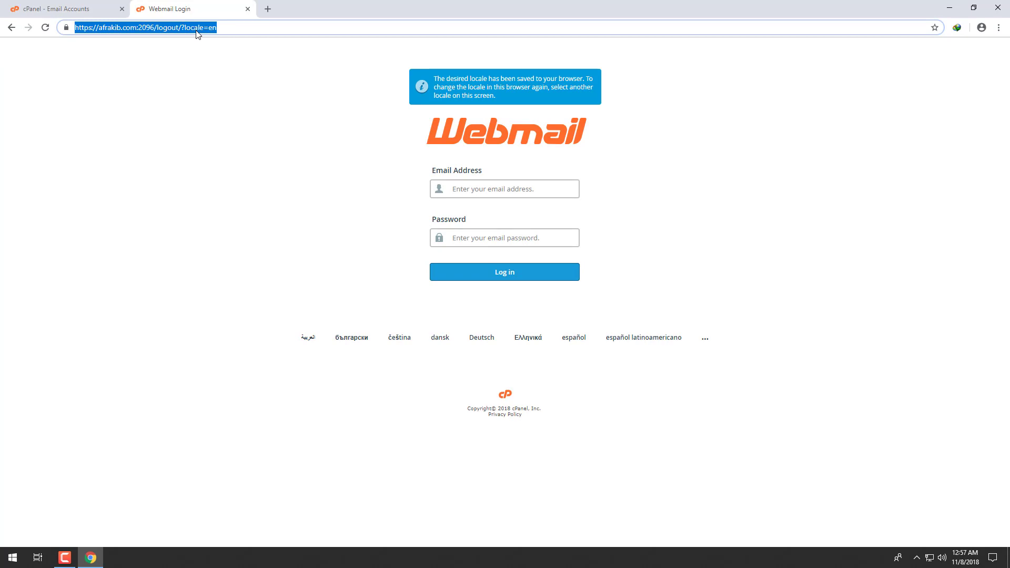
text(a)
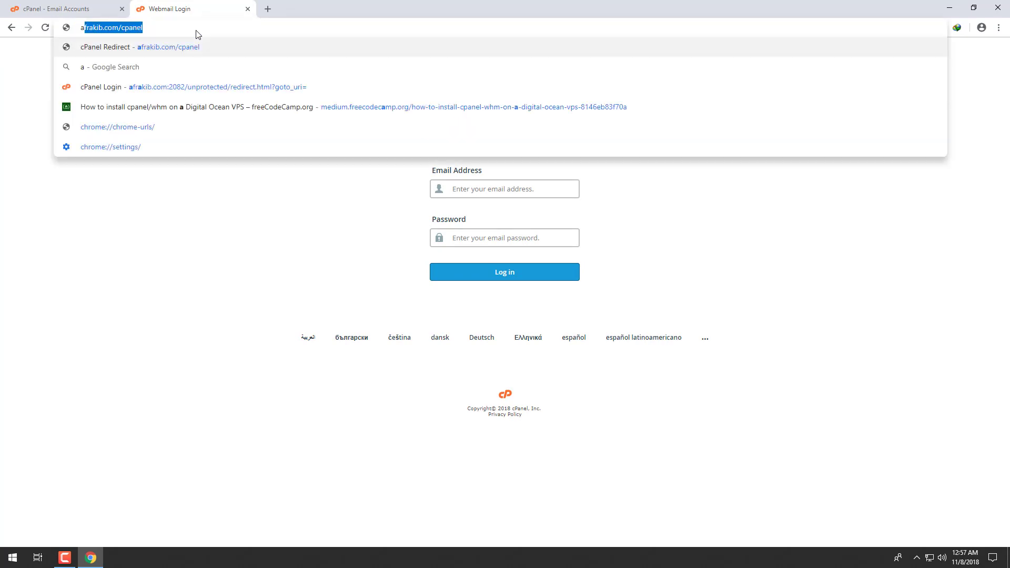
text(frakib.com/)
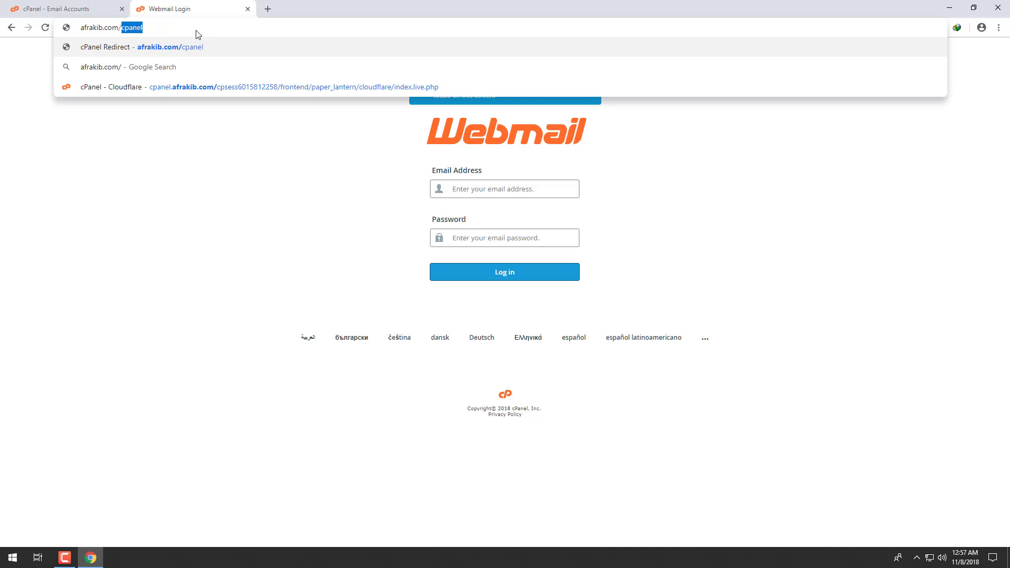
text(webmail)
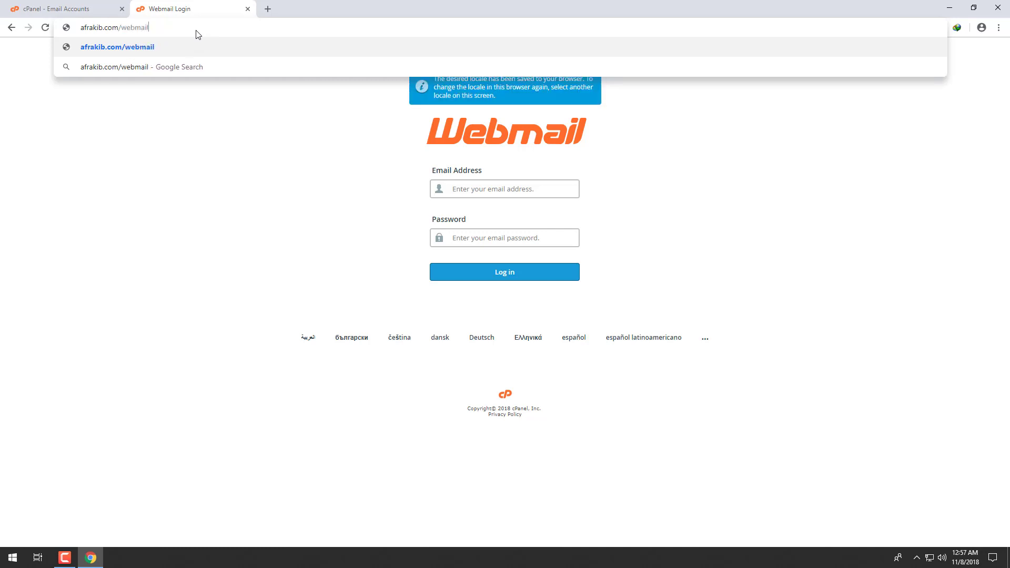
key(BackSpace)
key(BackSpace)
key(BackSpace)
key(BackSpace)
key(BackSpace)
key(BackSpace)
key(BackSpace)
key(BackSpace)
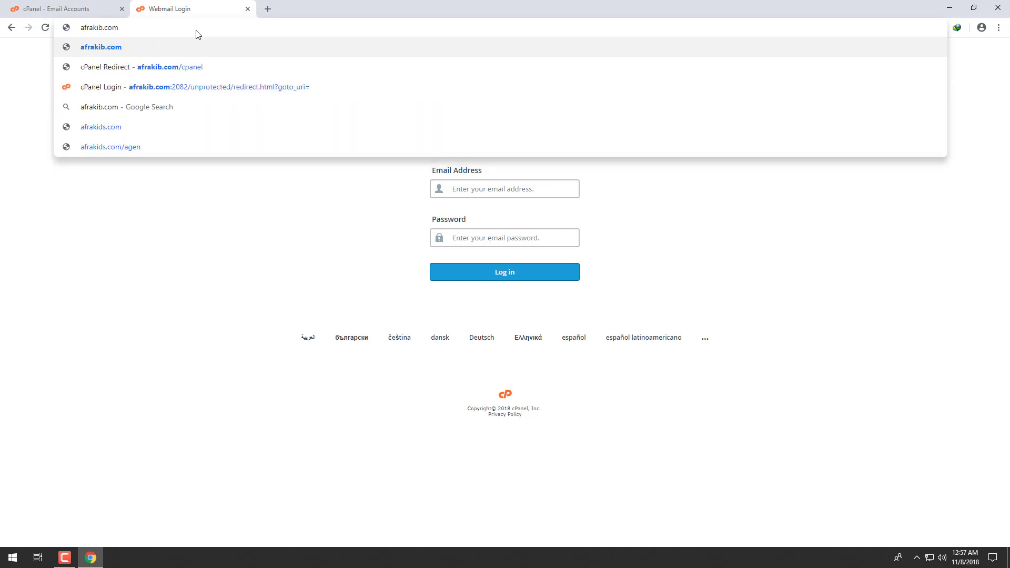
text(:)
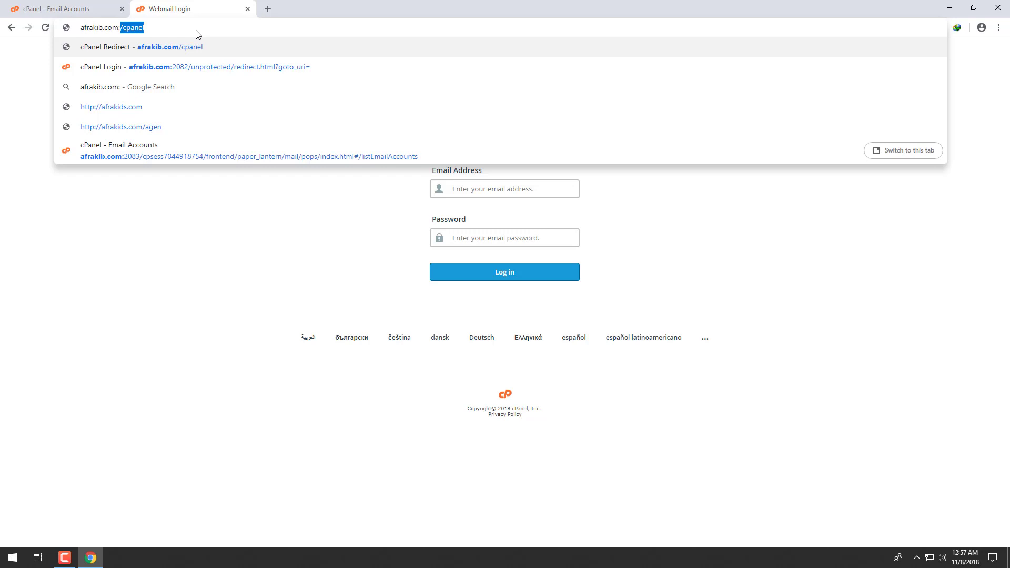
text(2096)
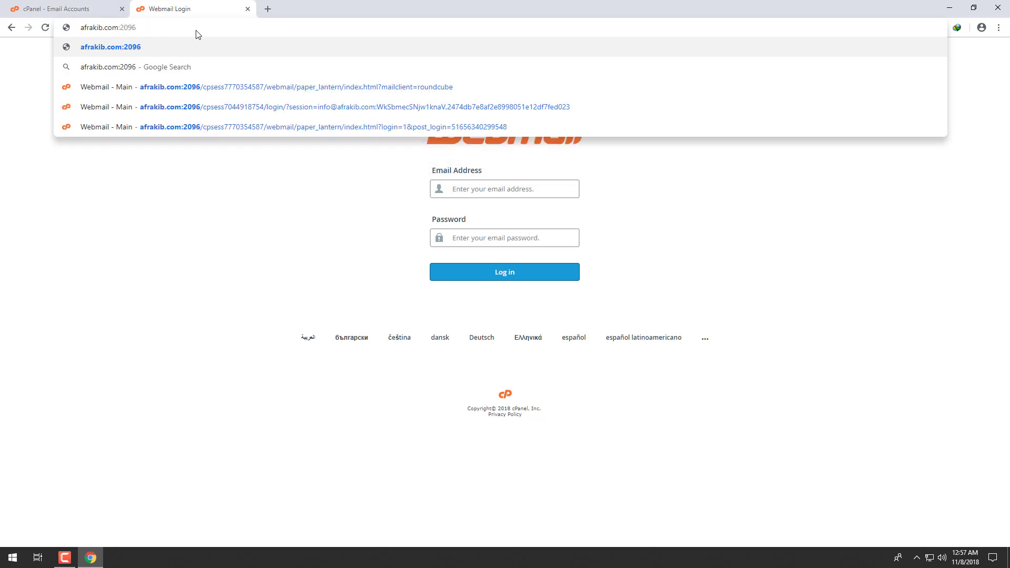
click(154, 47)
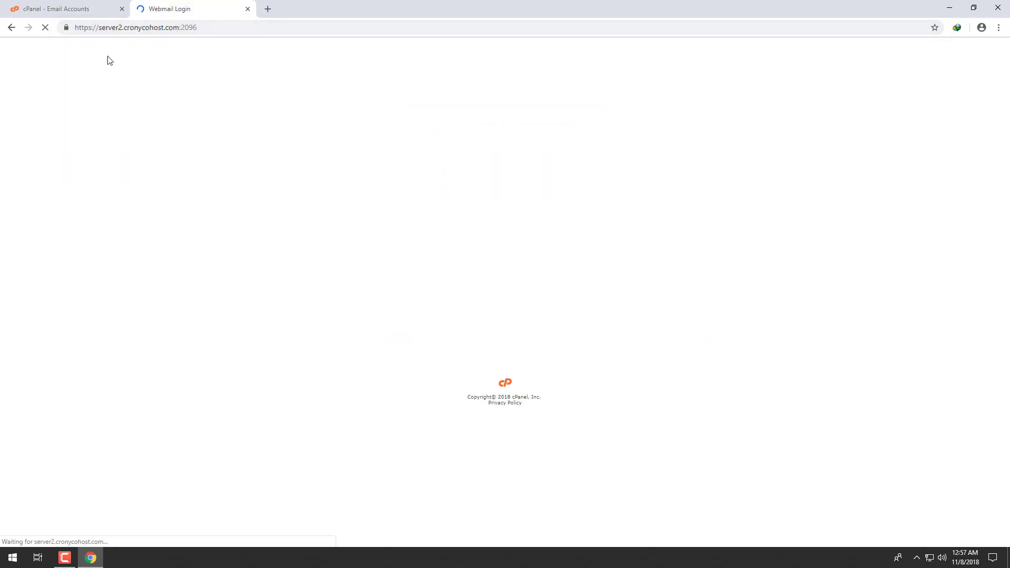
- Highlight the redirected server2.cronycohost.com:2096 login page address
drag(109, 27, 116, 27)
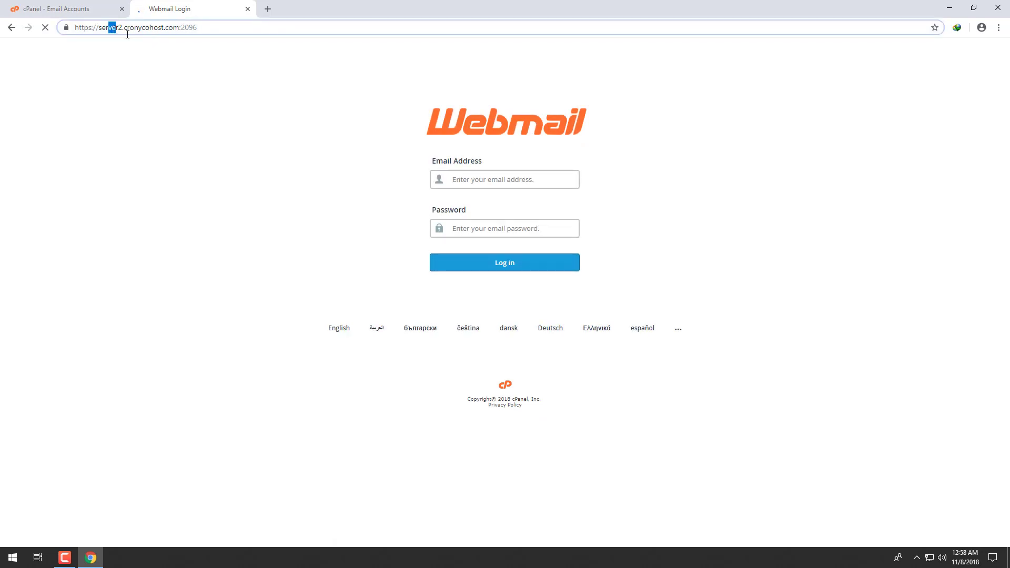
click(222, 32)
drag(220, 30, 49, 33)
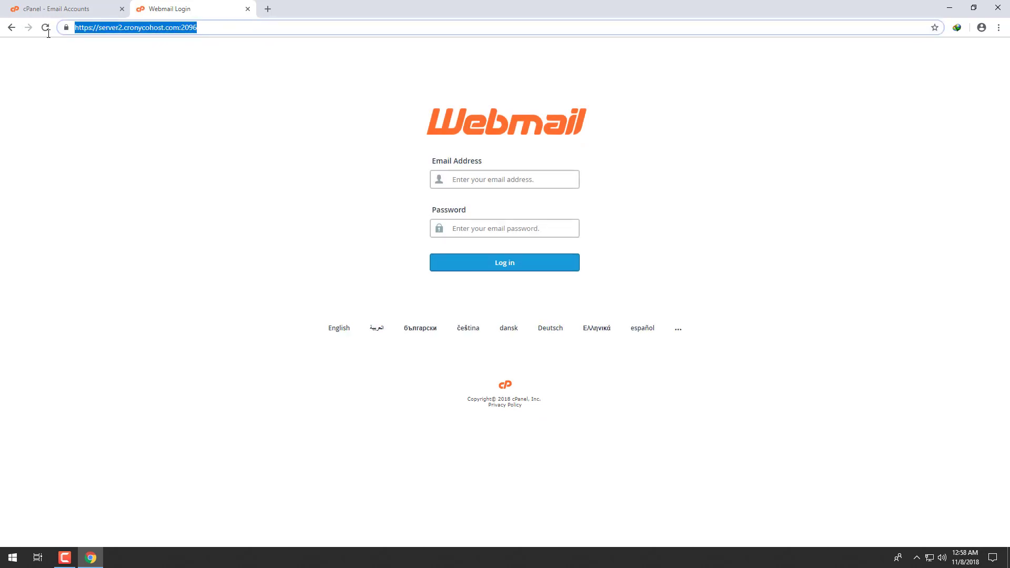
click(121, 32)
drag(210, 30, 47, 33)
- Log in with the info account's e-mail address and the pasted password
click(520, 179)
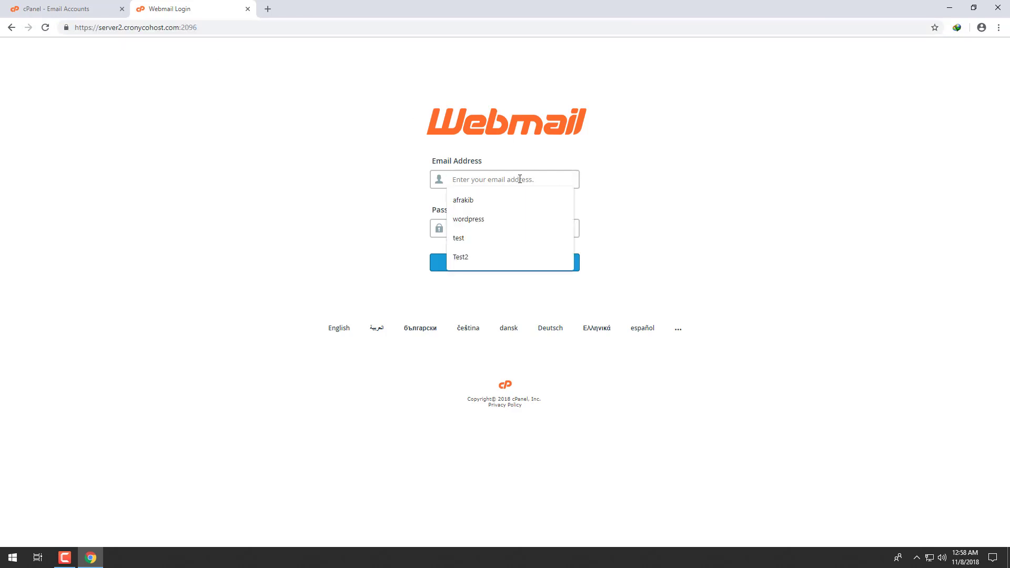
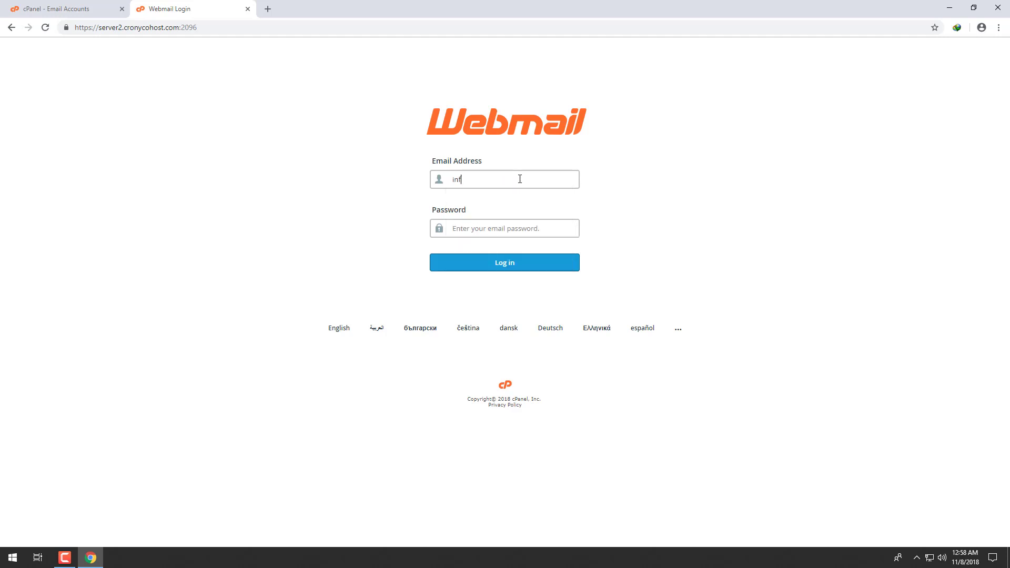
key(ctrl+v)
click(503, 263)
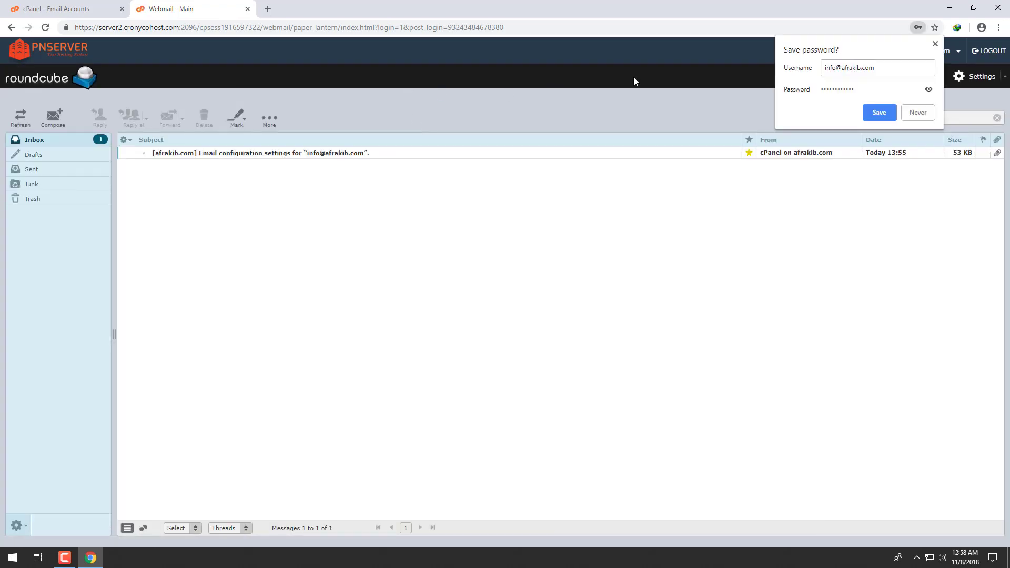
- Dismiss Chrome's Save password? bubble covering the Roundcube inbox
click(513, 232)
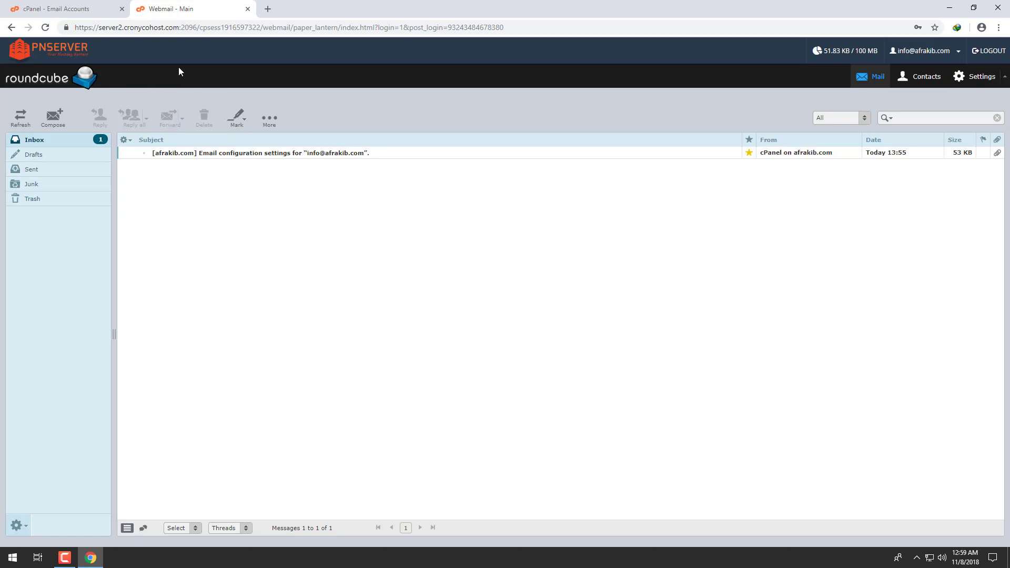
click(45, 11)
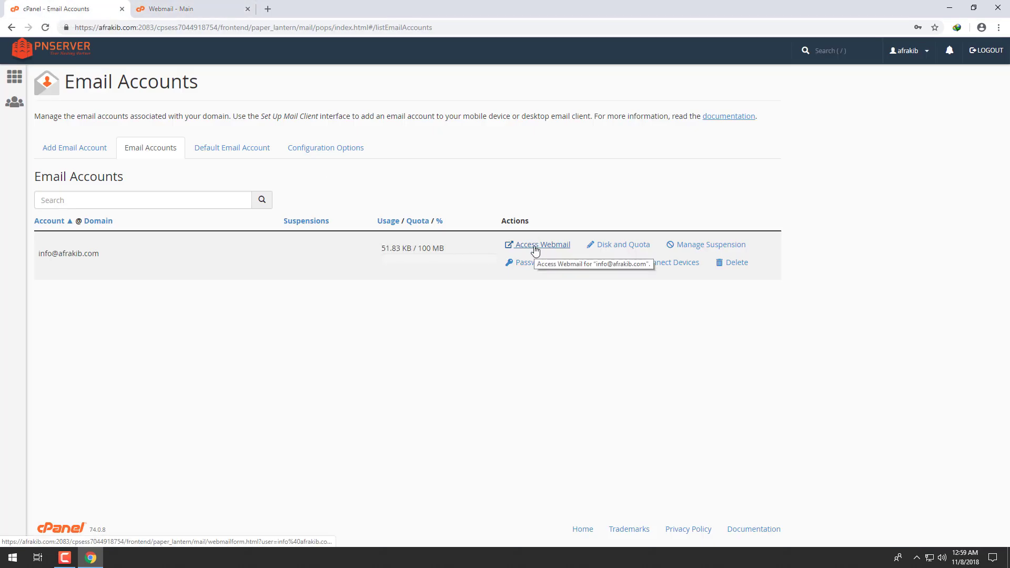
click(194, 9)
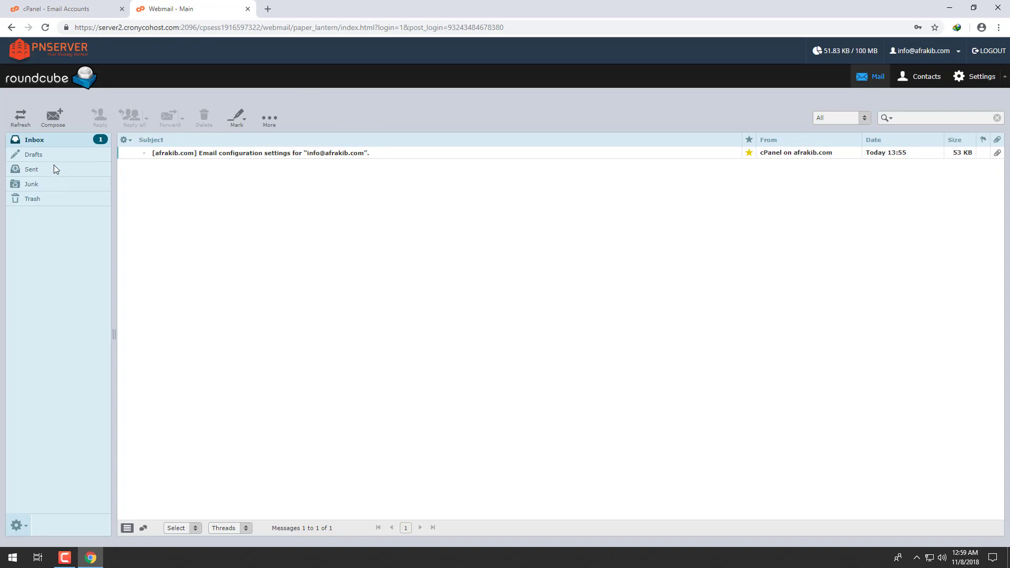
click(248, 9)
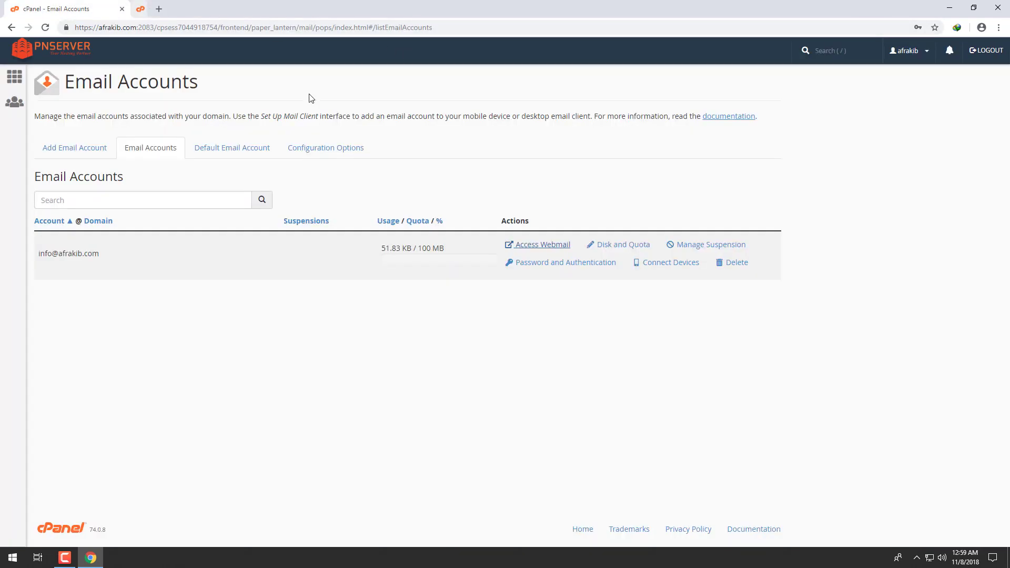
click(539, 250)
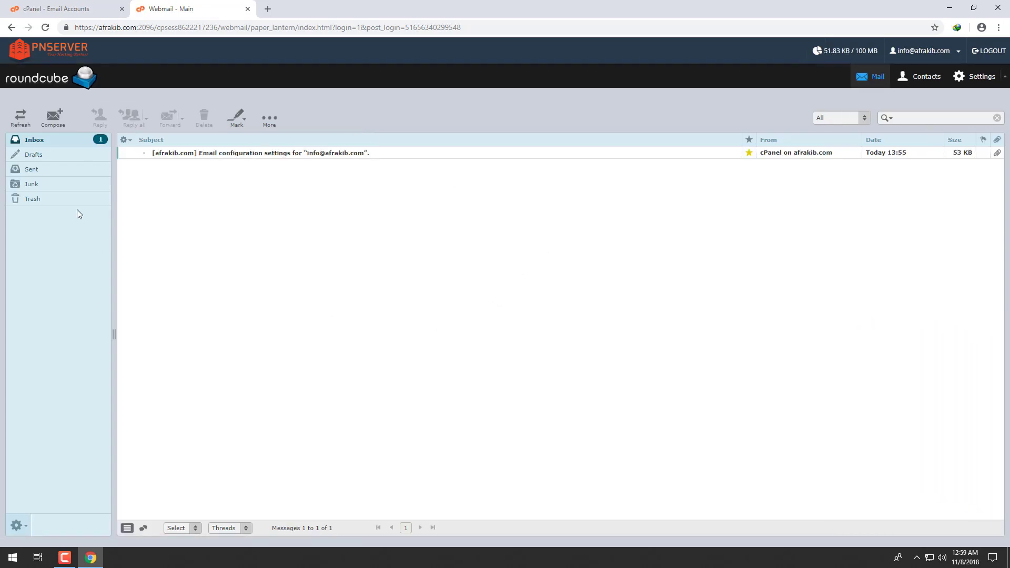
- Check the Sent, Junk, Trash and Drafts folders in turn, finishing on the empty Drafts
click(50, 166)
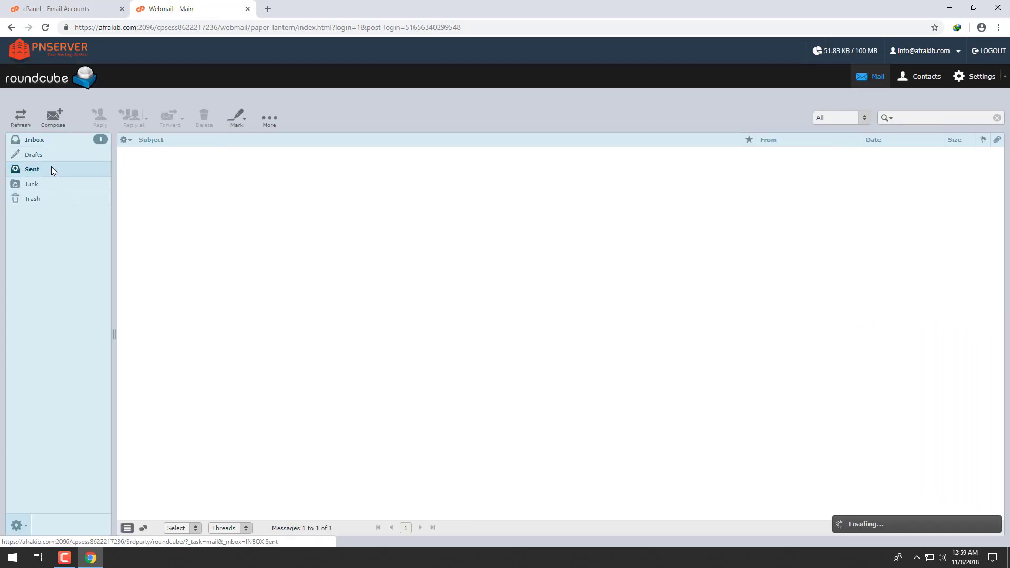
click(34, 185)
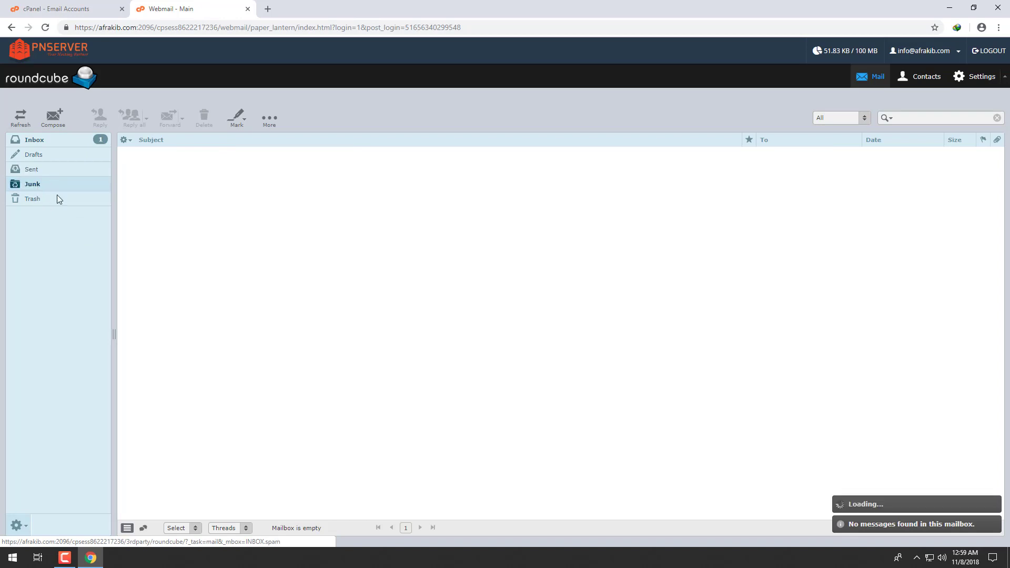
click(39, 200)
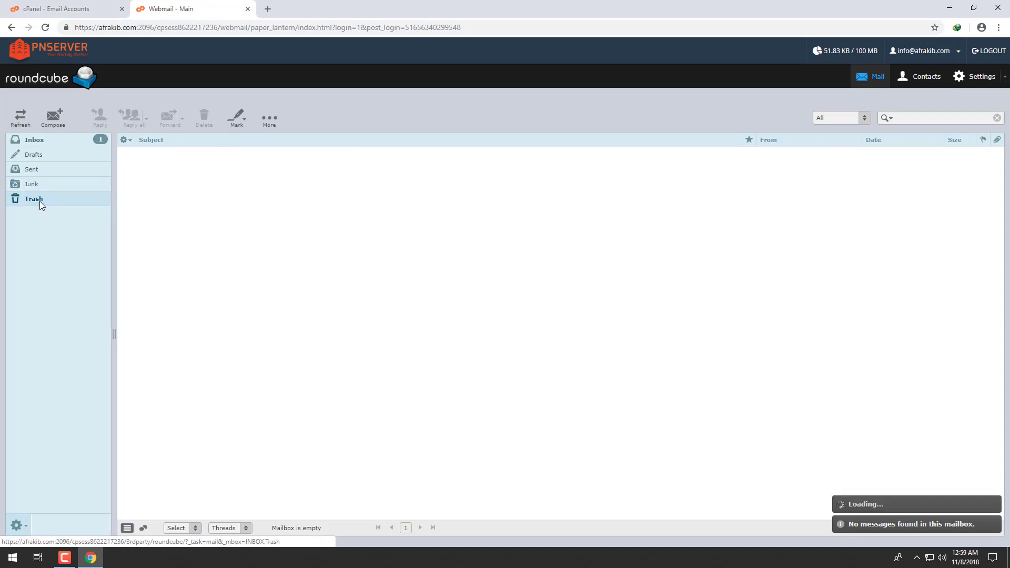
click(29, 156)
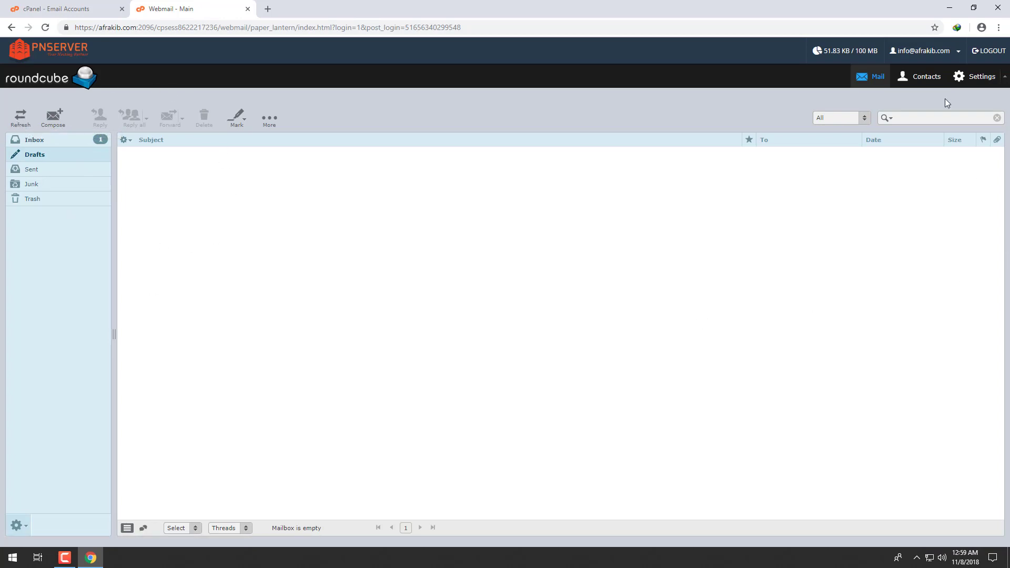
- Edit the info mailbox's identity under Settings > Identities and enable HTML signature
click(985, 83)
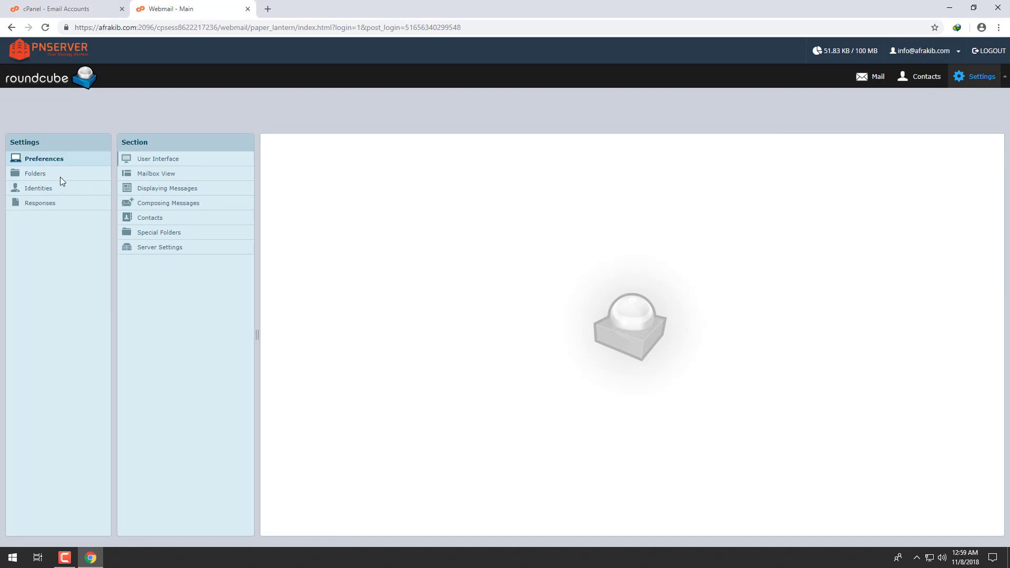
click(49, 189)
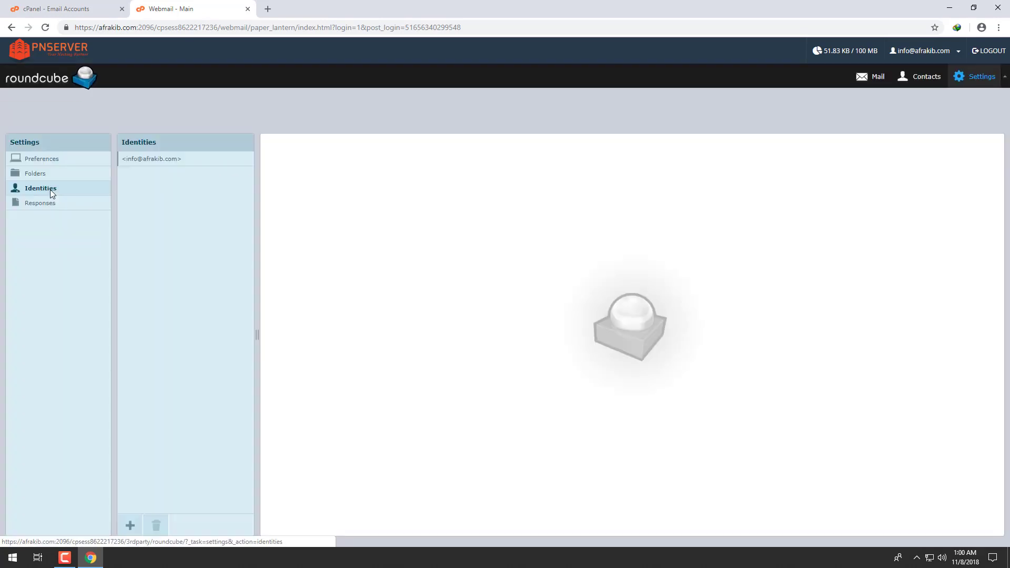
click(204, 163)
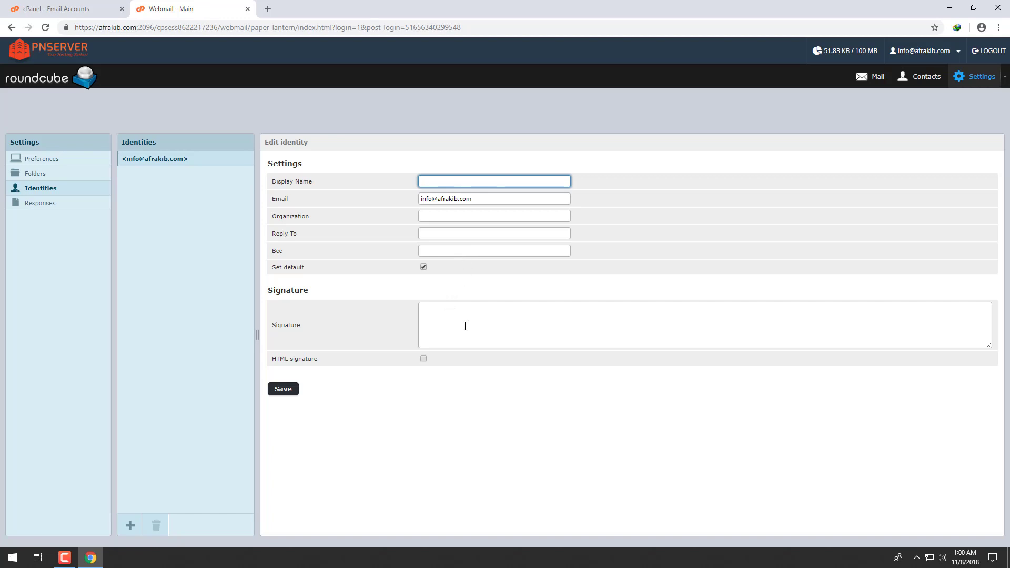
click(434, 310)
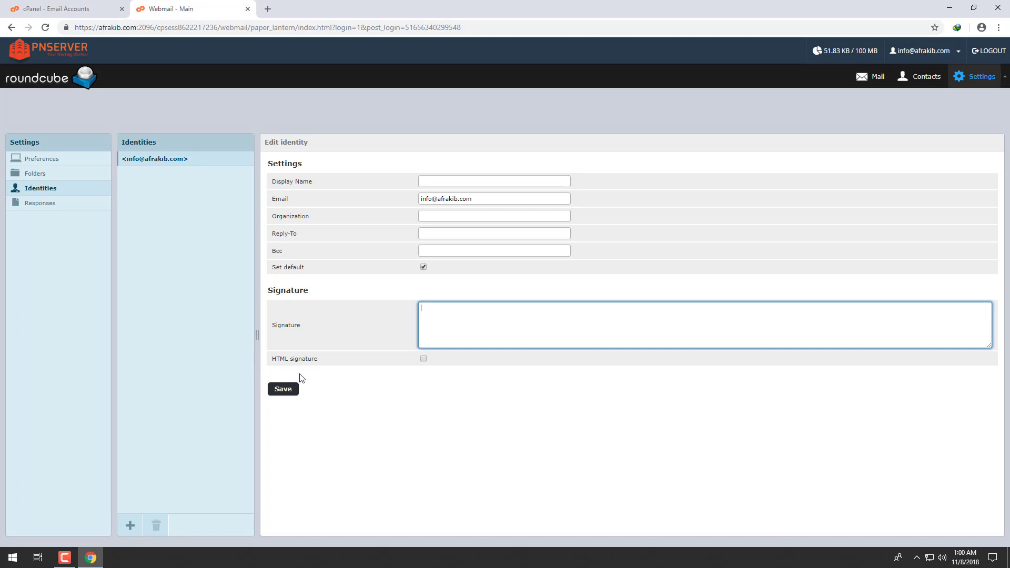
click(425, 361)
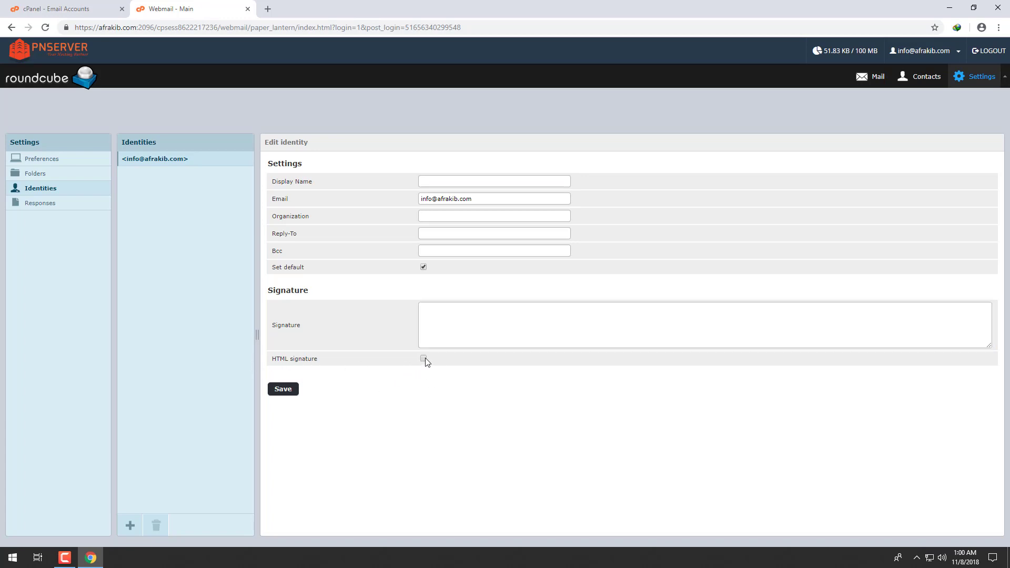